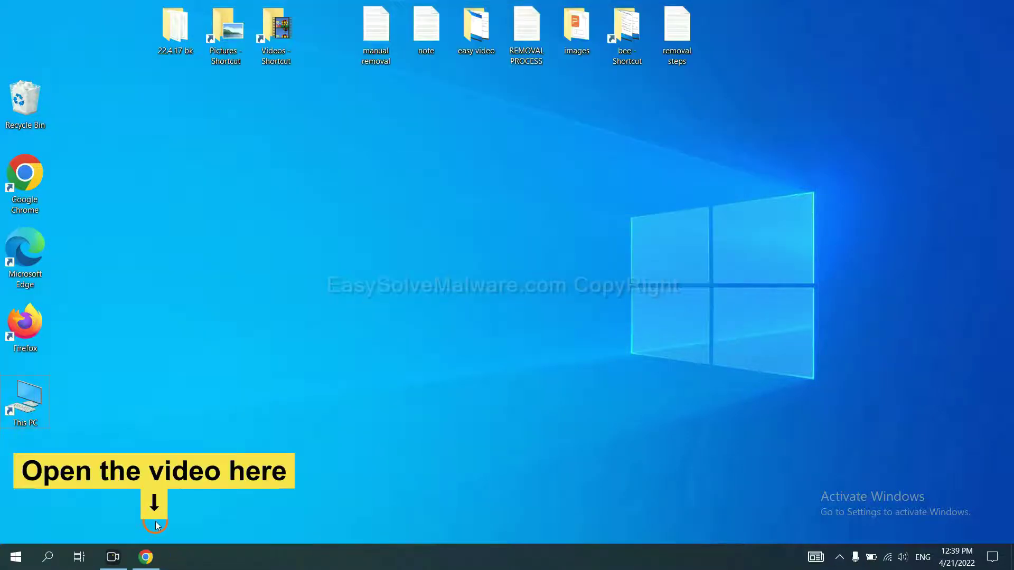
- Open the easysolvemalware.com guide from the YouTube video description and scroll to Section A's removal steps
left_click(148, 556)
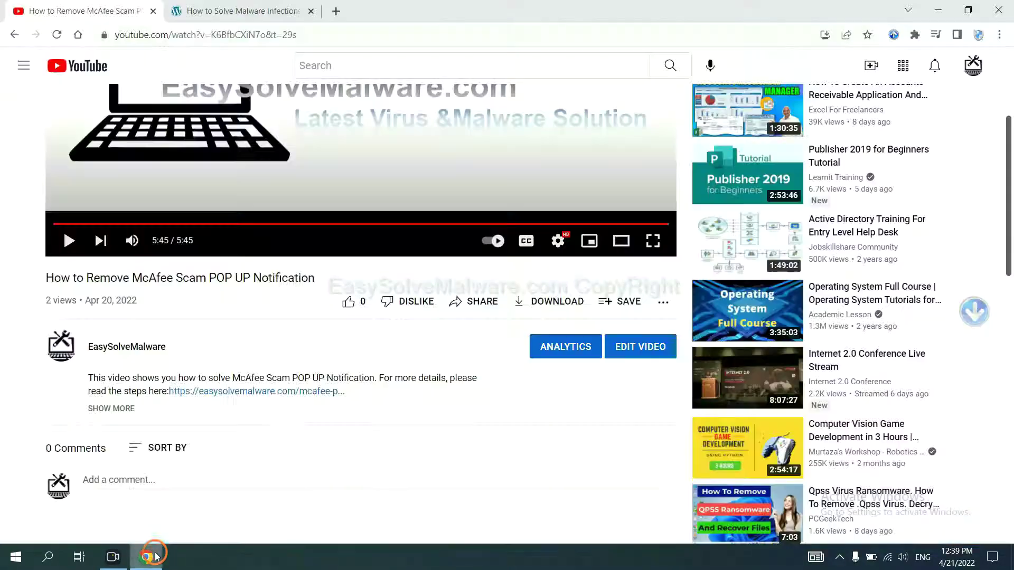
left_click(280, 394)
scroll(626, 114, "down", 4)
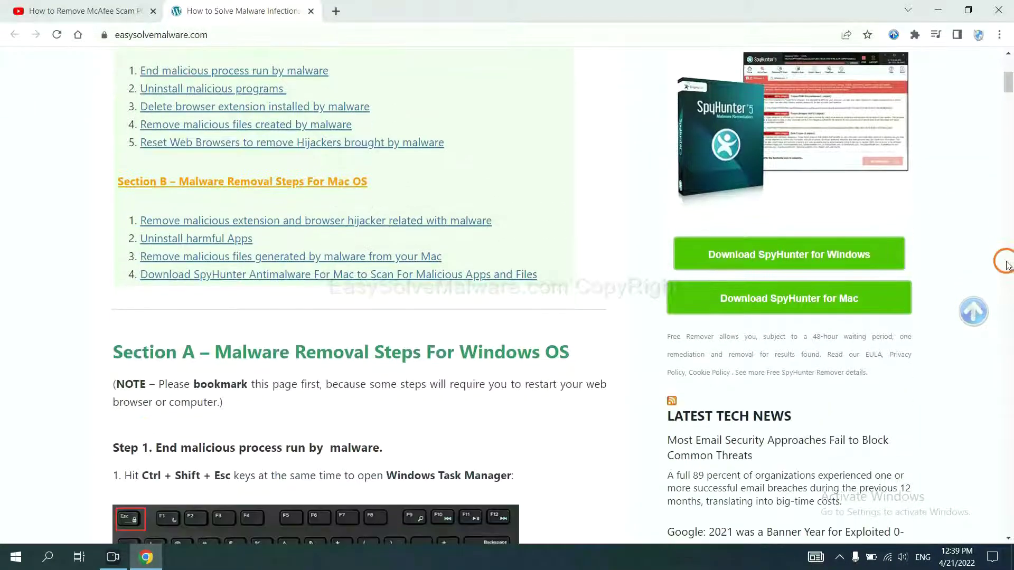
- Download SpyHunter-Installer.exe for Windows and launch it from Chrome's download bar
left_click(861, 255)
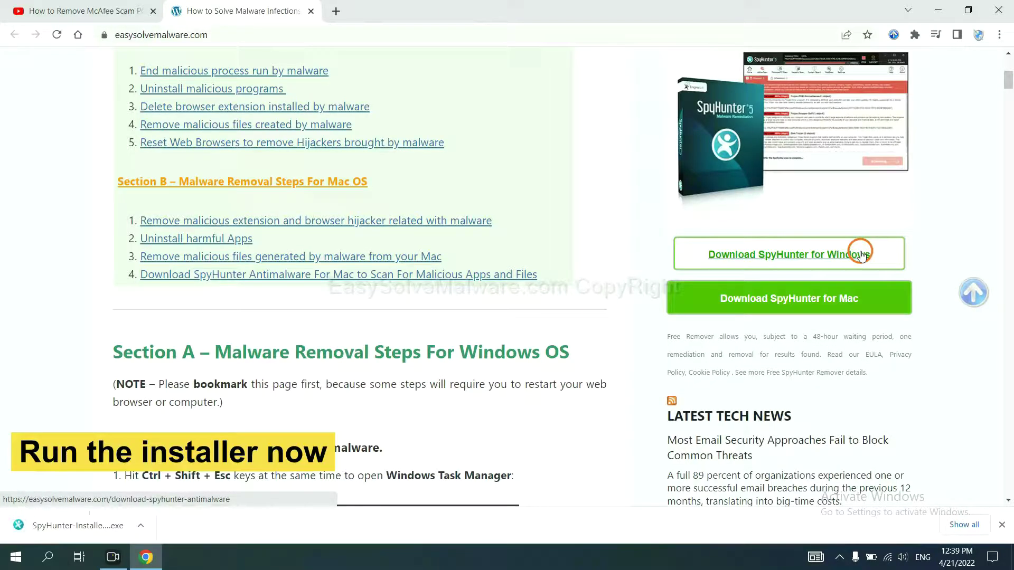
left_click(65, 526)
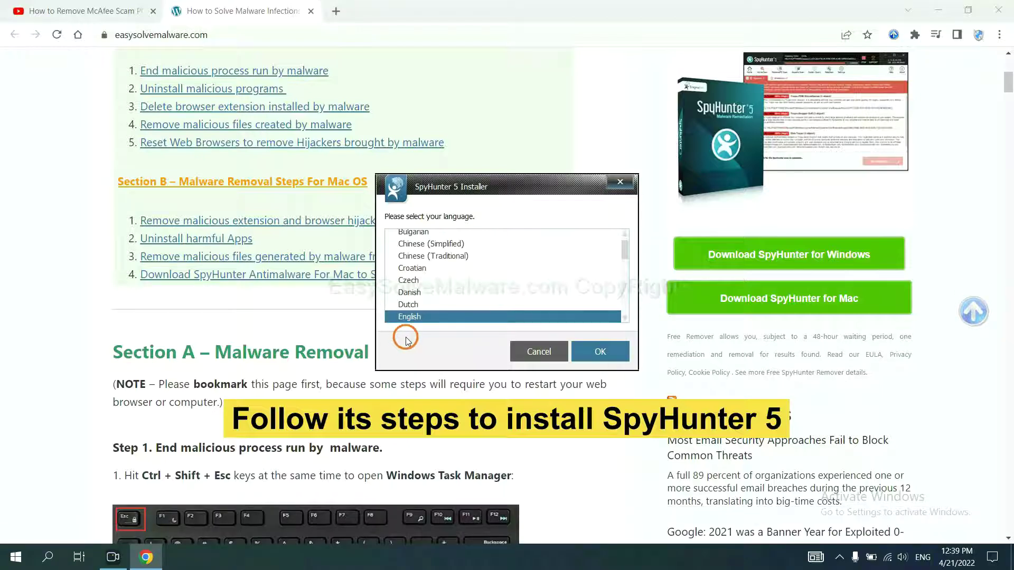
- Install SpyHunter 5 in English with the licence accepted, finishing on its Welcome screen
left_click(592, 349)
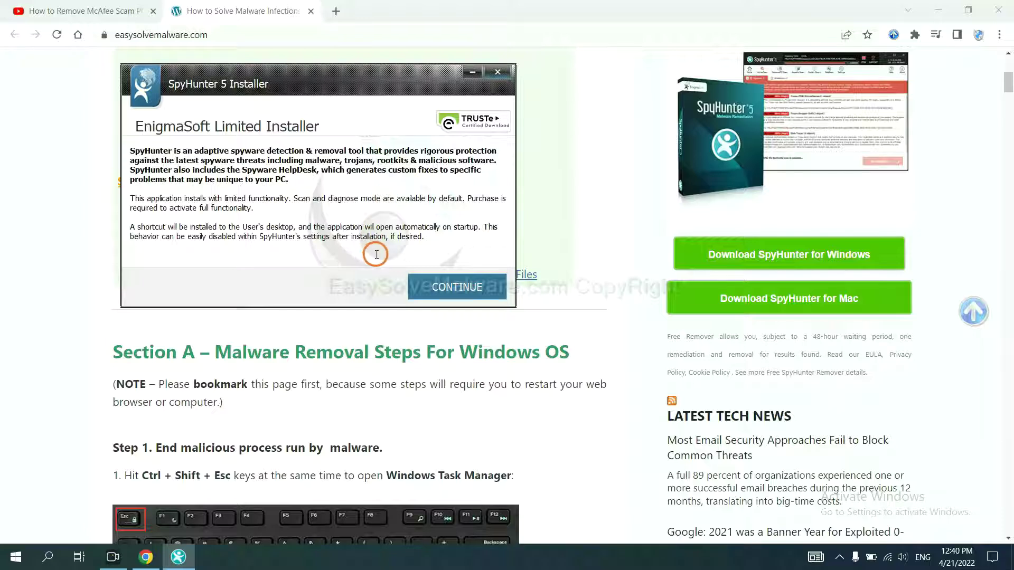
left_click(430, 287)
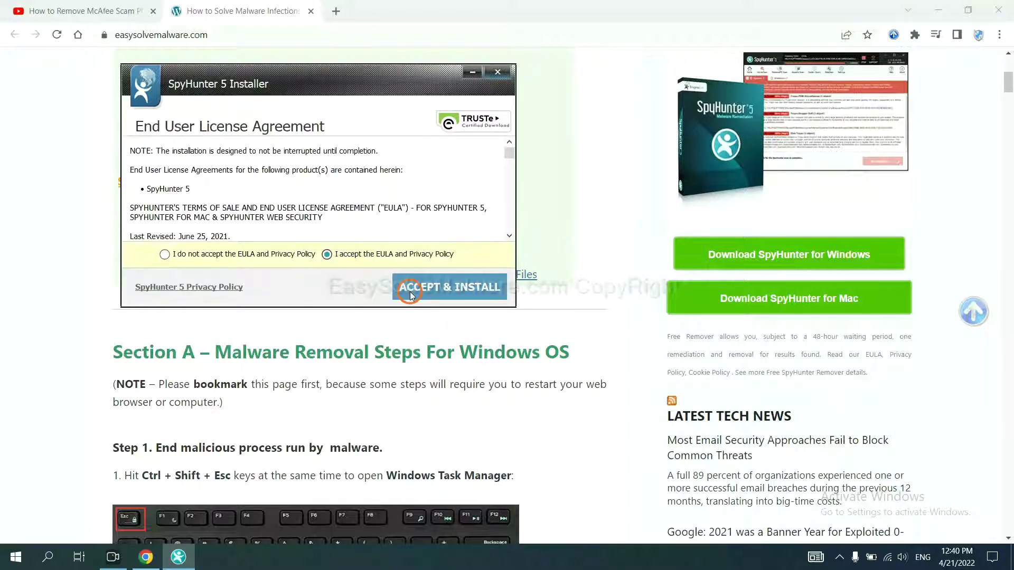
left_click(411, 293)
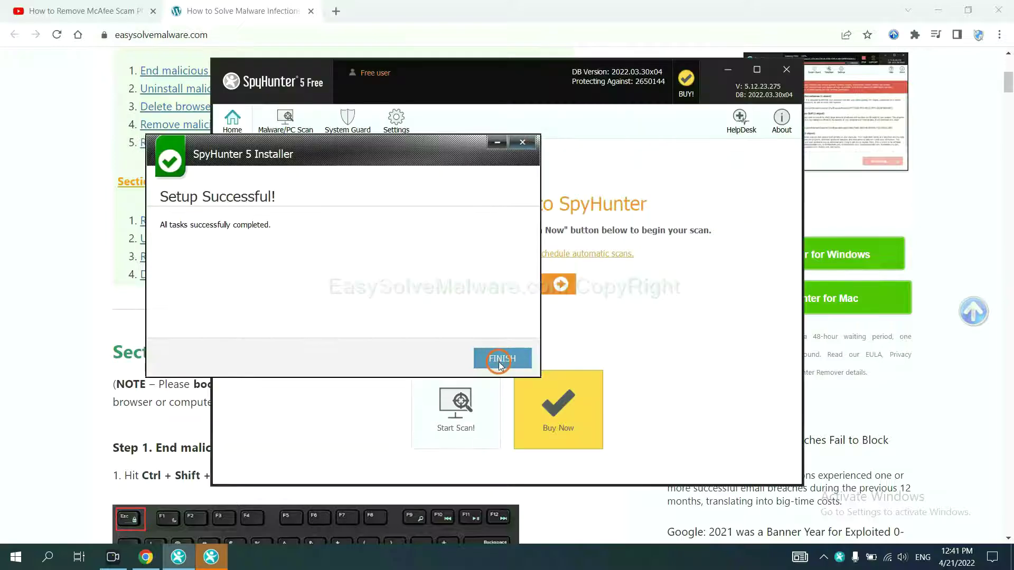
left_click(499, 355)
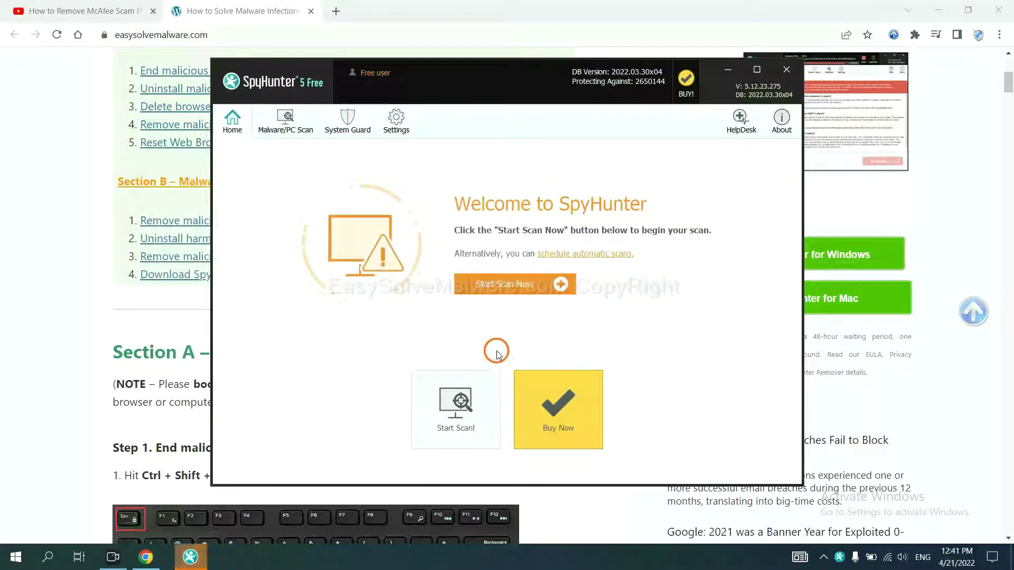
- Scan the computer with SpyHunter 5 and continue past the remove360.bat unknown object
left_click(499, 287)
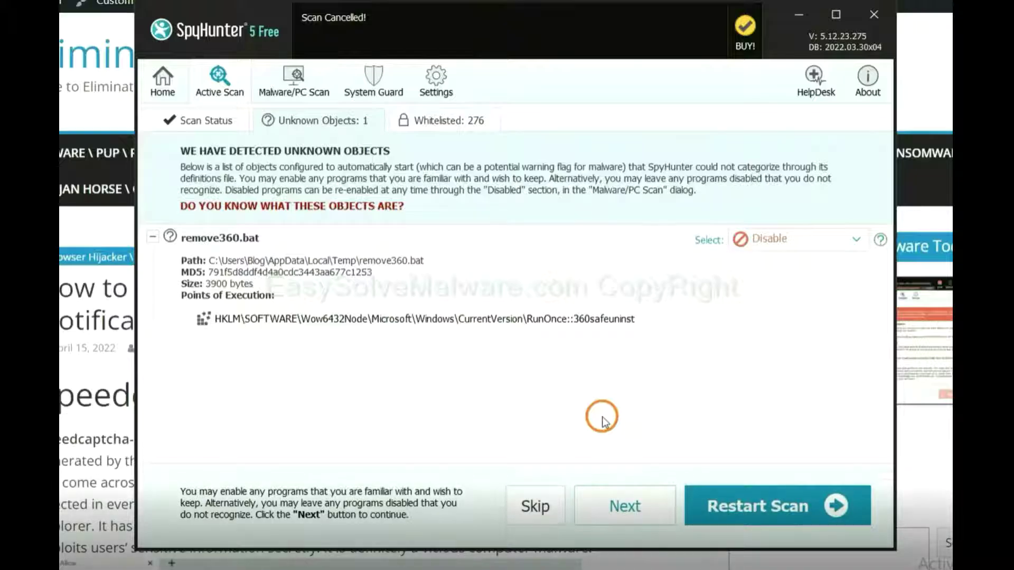
left_click(623, 508)
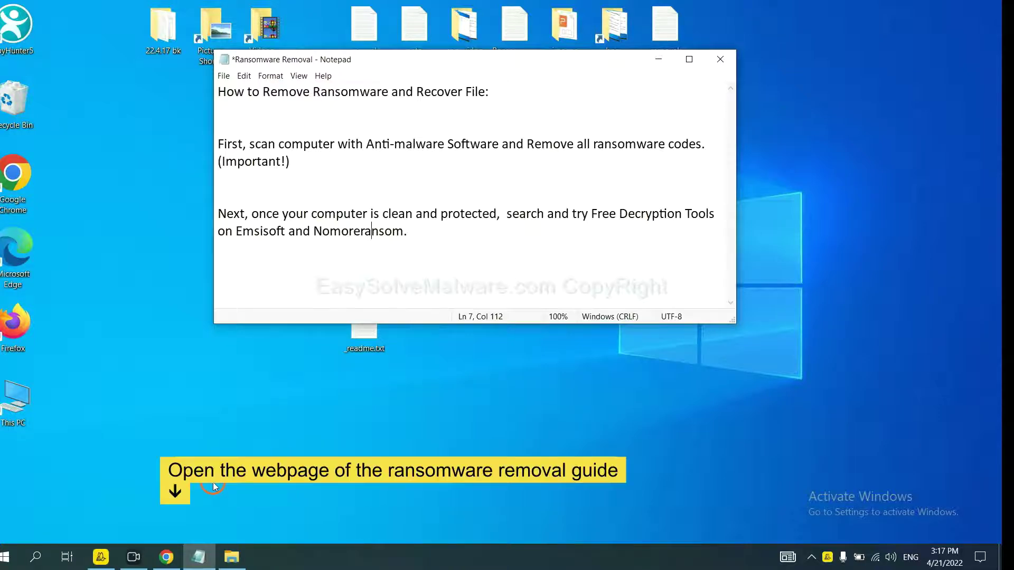
- Scroll the jhdd guide to Step 4 and open the emsisoft.com/ransomware-decryption-tools link
left_click(165, 556)
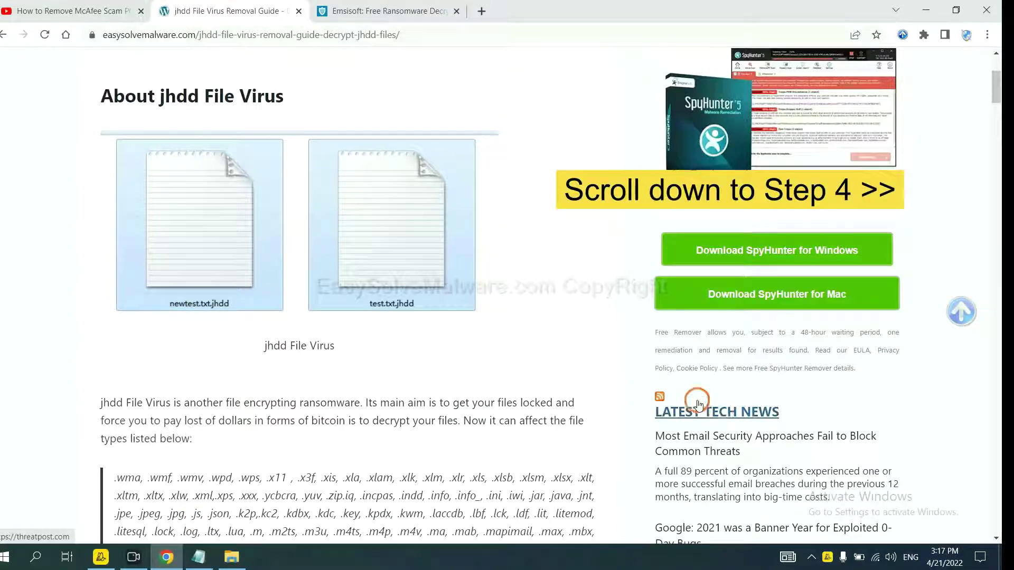
left_click_drag(995, 85, 975, 452)
left_click(296, 70)
left_click(384, 182)
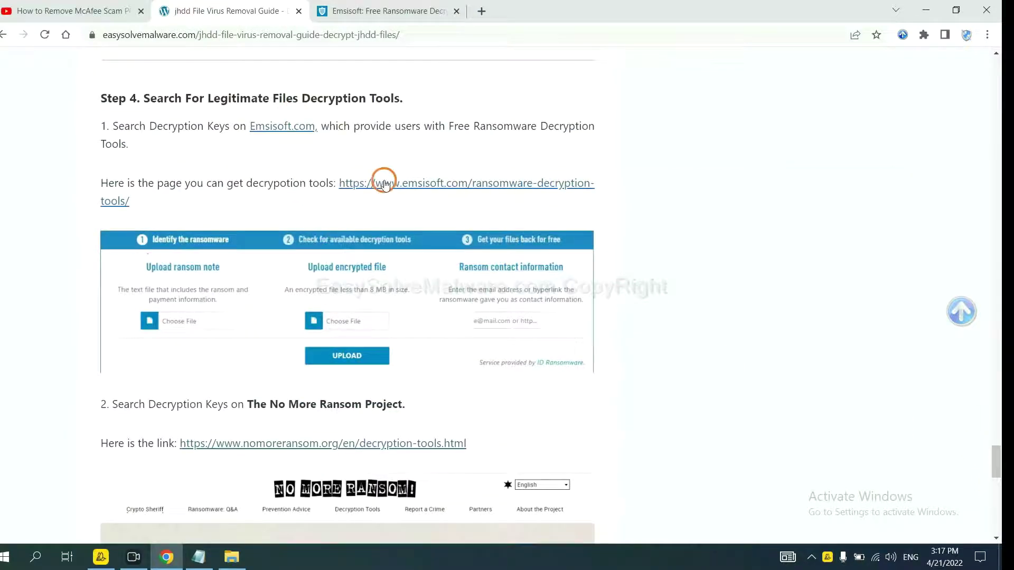
scroll(347, 199, "down", 3)
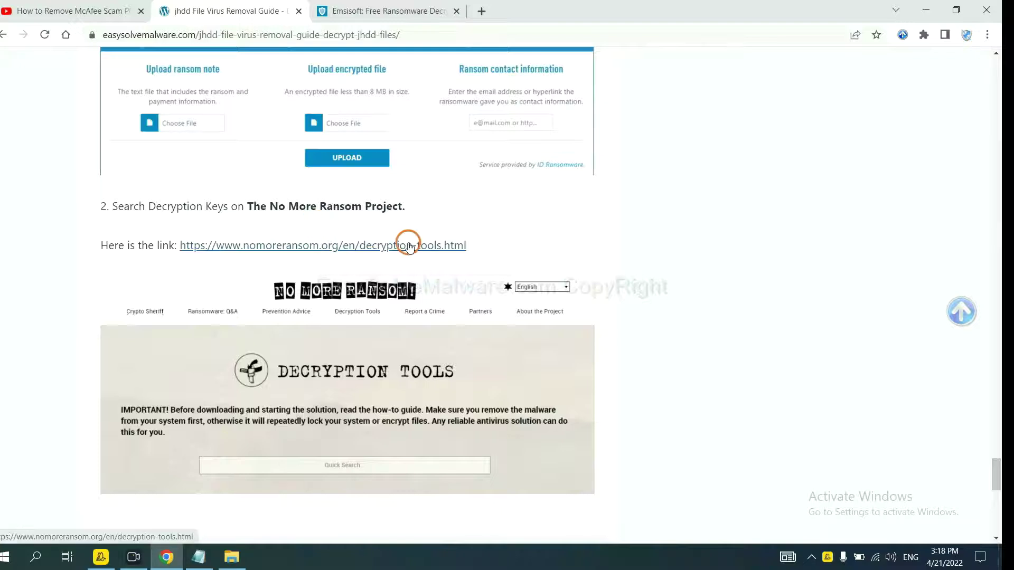
scroll(433, 246, "up", 2)
scroll(438, 246, "up", 2)
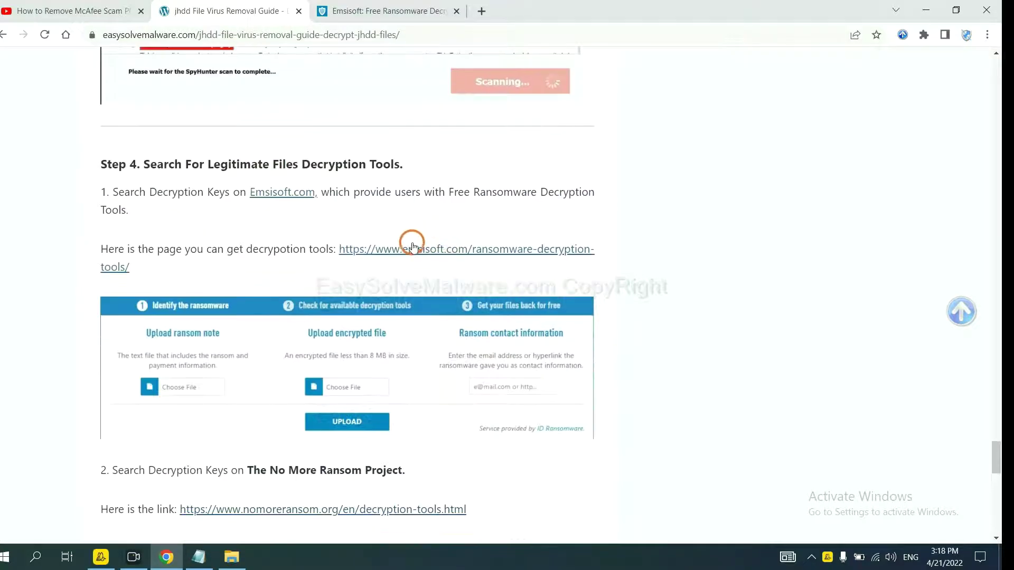
left_click(416, 251)
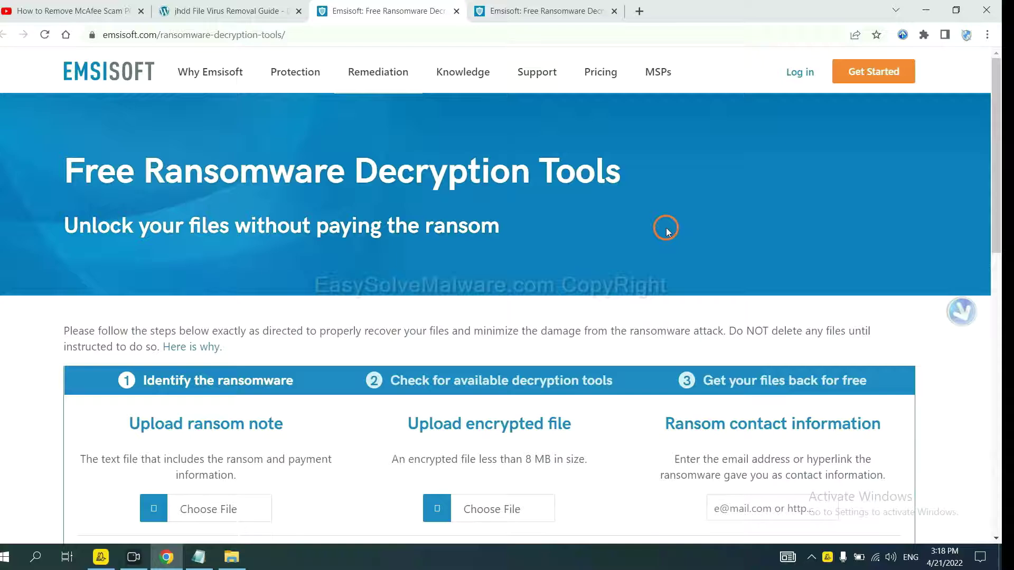
- Scroll to Emsisoft's Identify the ransomware form, then minimise Chrome to reveal _readme.txt
scroll(513, 216, "down", 3)
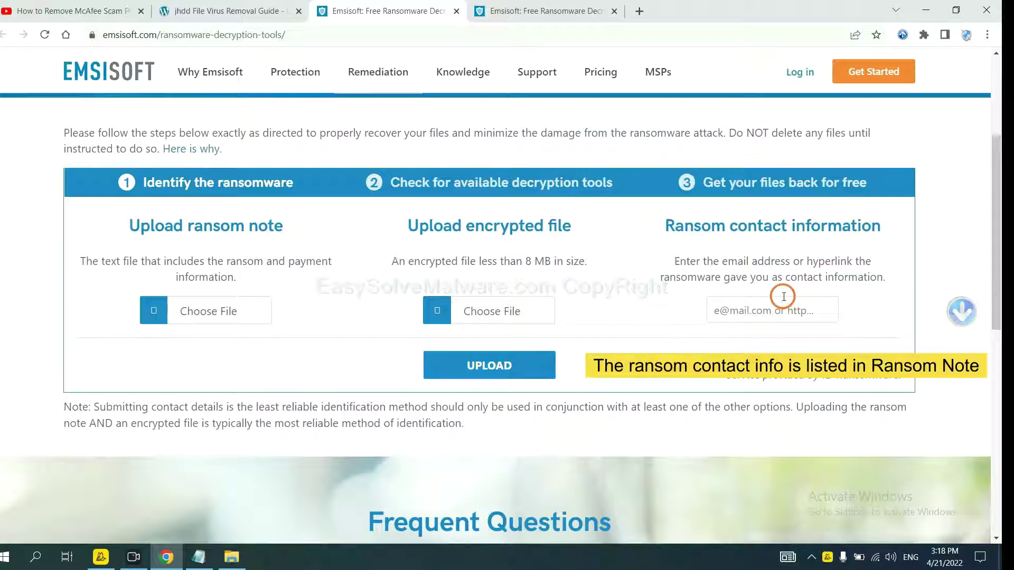
left_click(1012, 560)
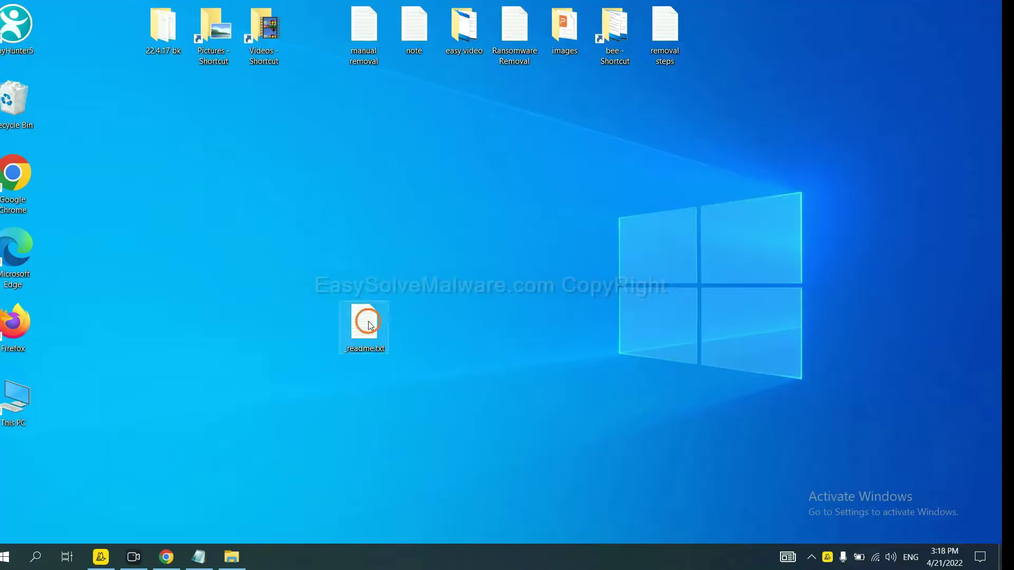
- Copy the contact e-mail from _readme.txt into Emsisoft's Ransom contact information field
double_click(370, 325)
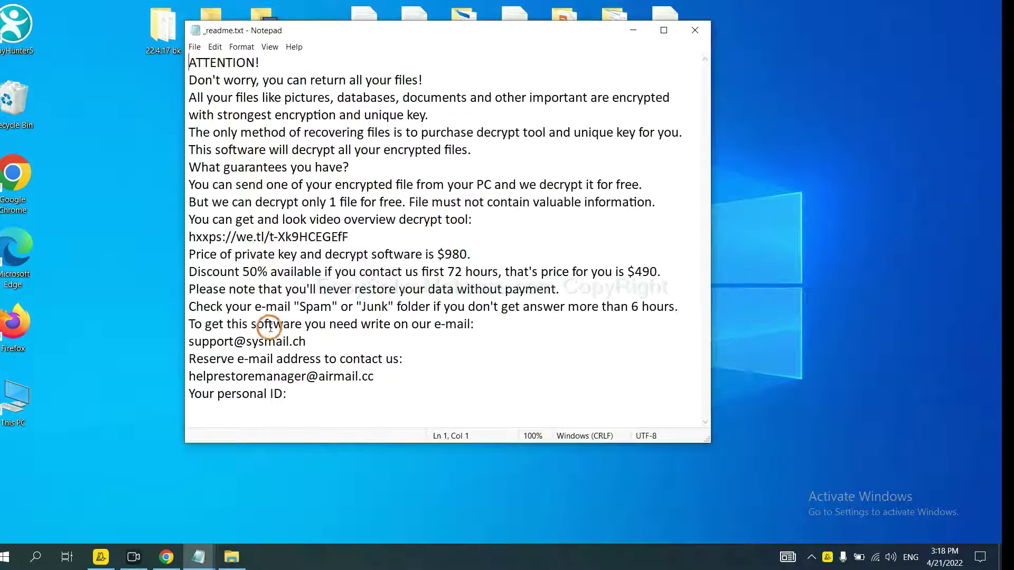
left_click_drag(312, 342, 172, 339)
key("ctrl+c")
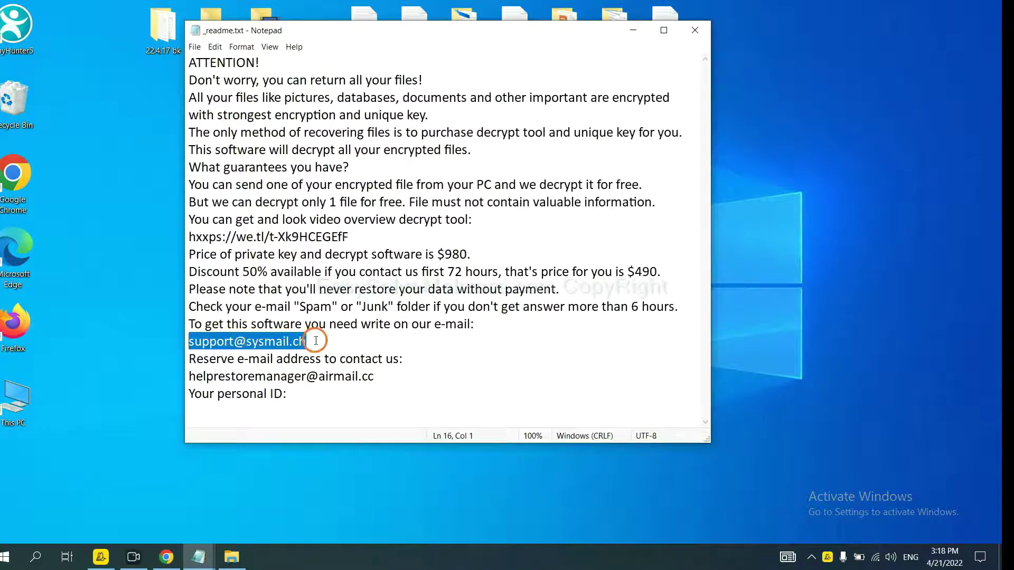
left_click(166, 557)
left_click(770, 311)
key("ctrl+v")
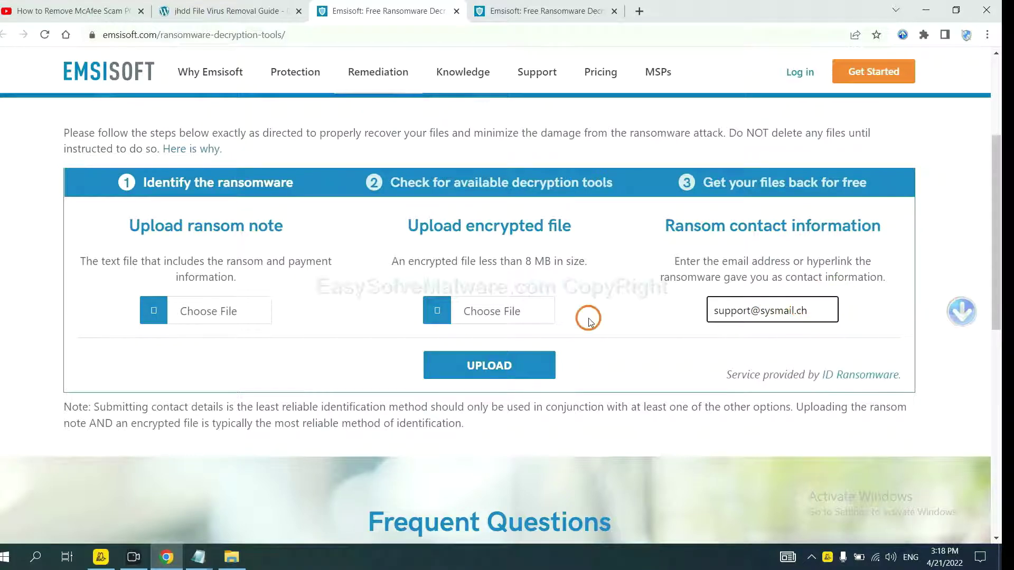
- Upload the contact e-mail to identify STOP (Djvu), then open its more-information article
left_click(530, 365)
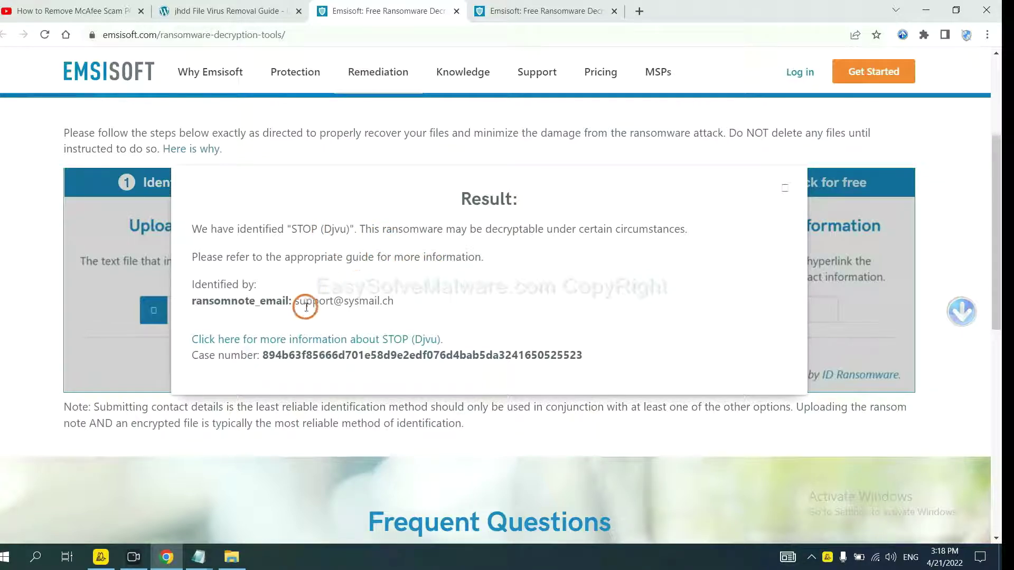
left_click(326, 341)
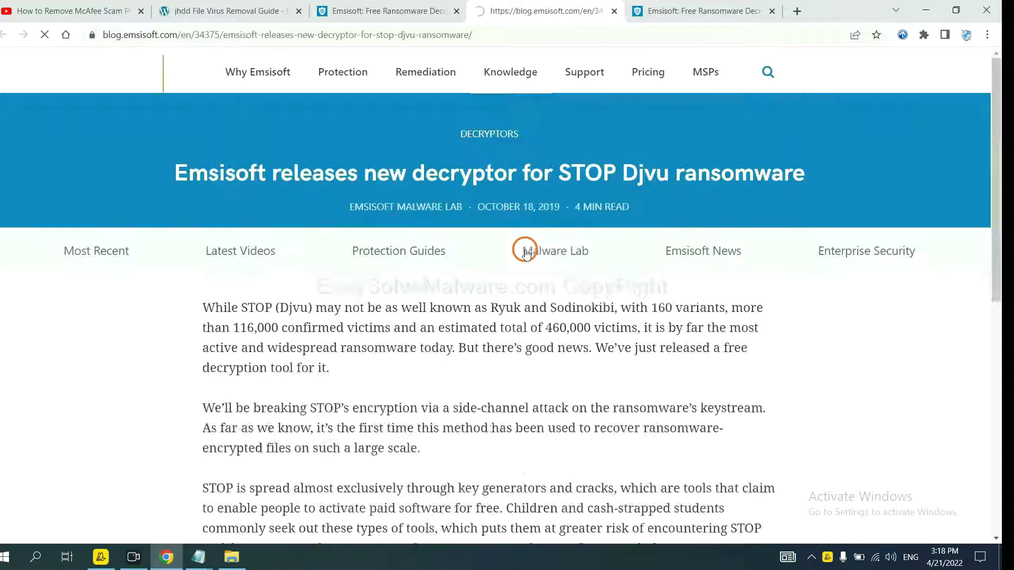
- Scroll the blog to the New Djvu Variants list and open the STOP Djvu decryptor link
scroll(526, 248, "down", 5)
scroll(527, 235, "down", 15)
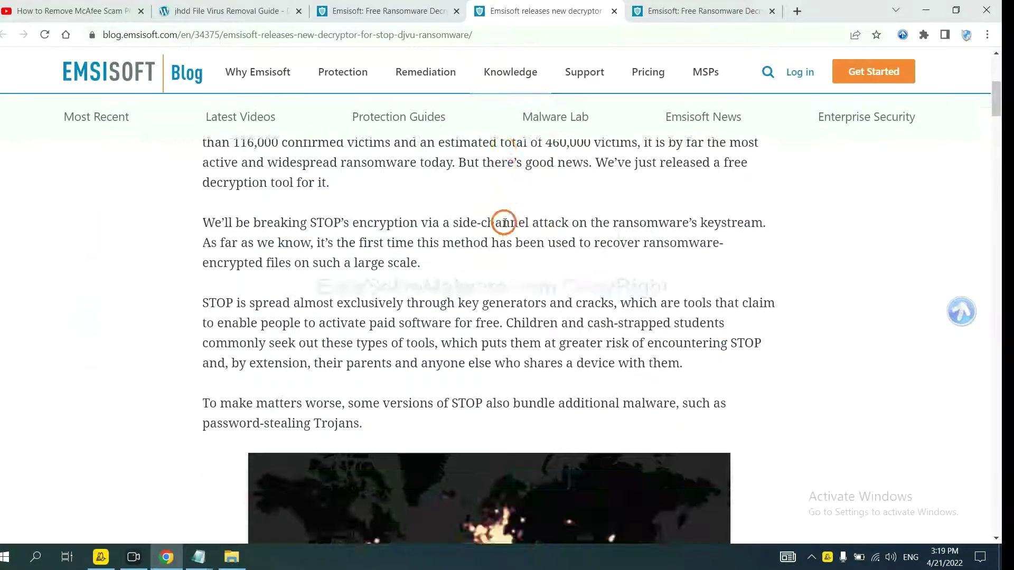
scroll(505, 223, "down", 8)
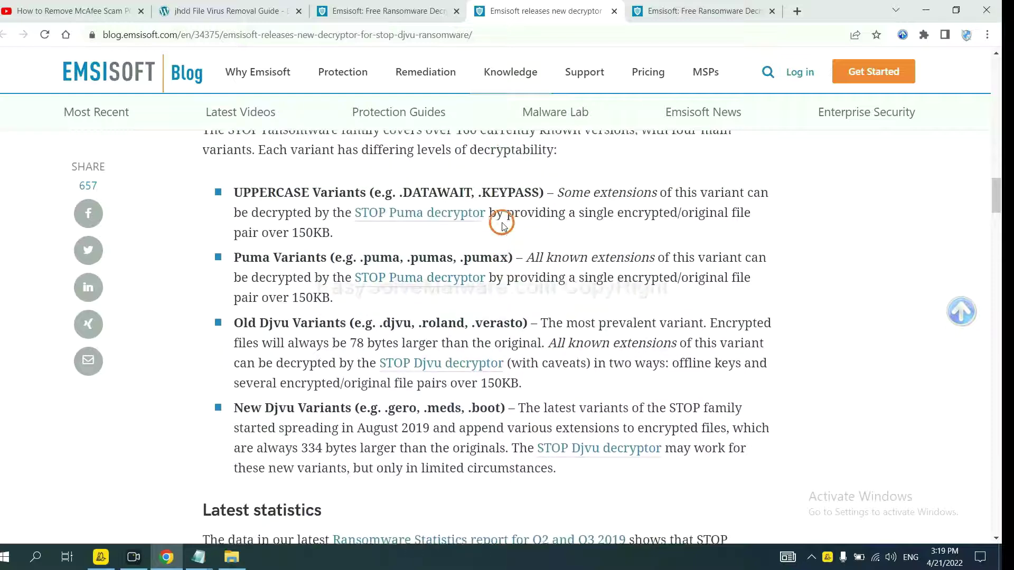
scroll(500, 220, "up", 1)
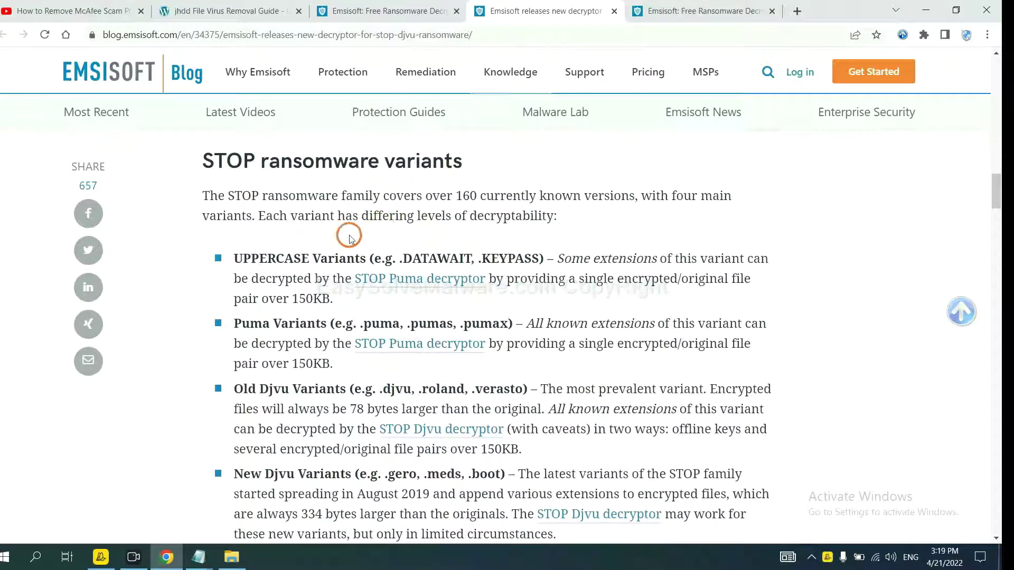
scroll(349, 233, "down", 2)
scroll(371, 290, "down", 2)
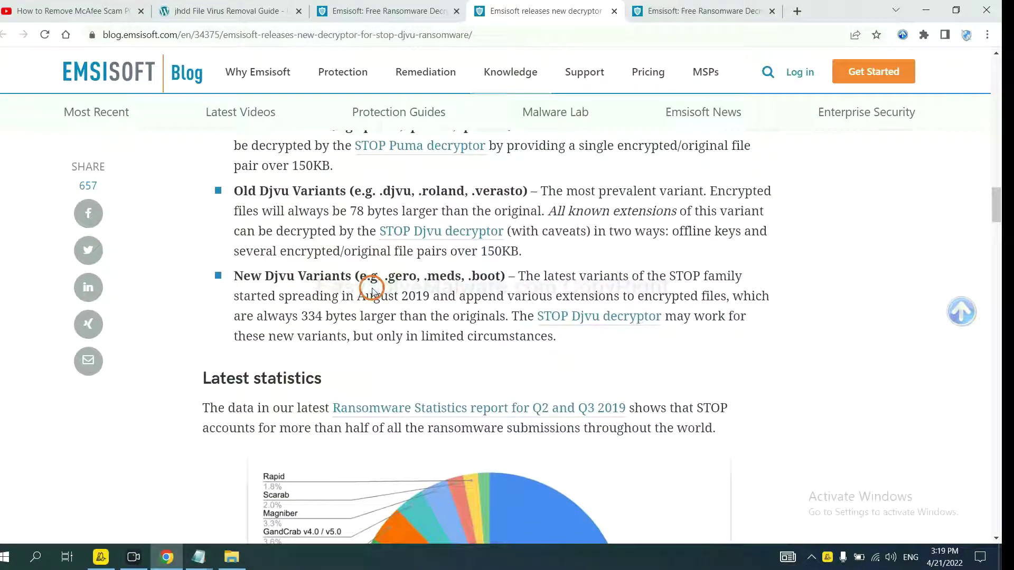
scroll(377, 281, "down", 1)
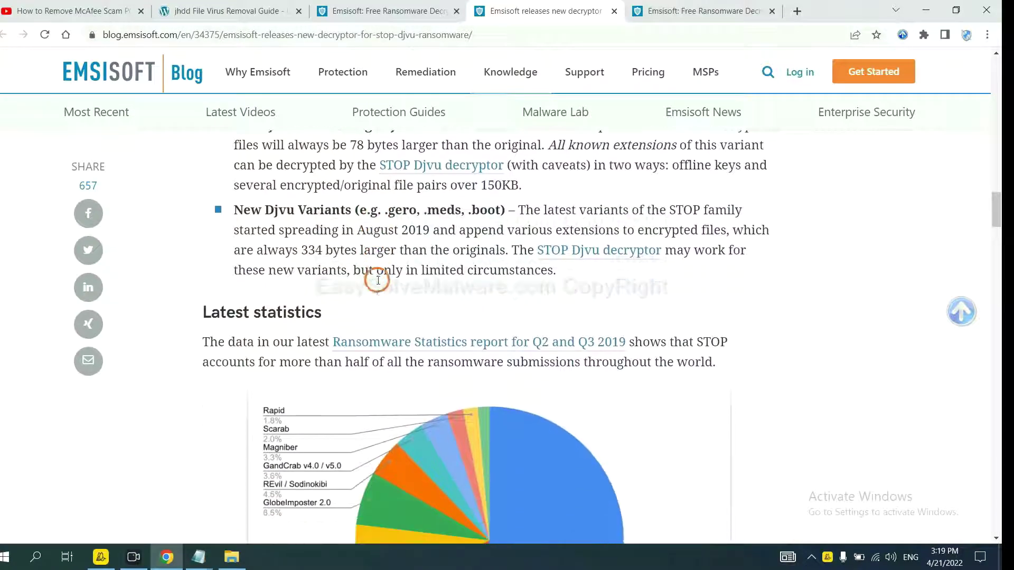
left_click(582, 253)
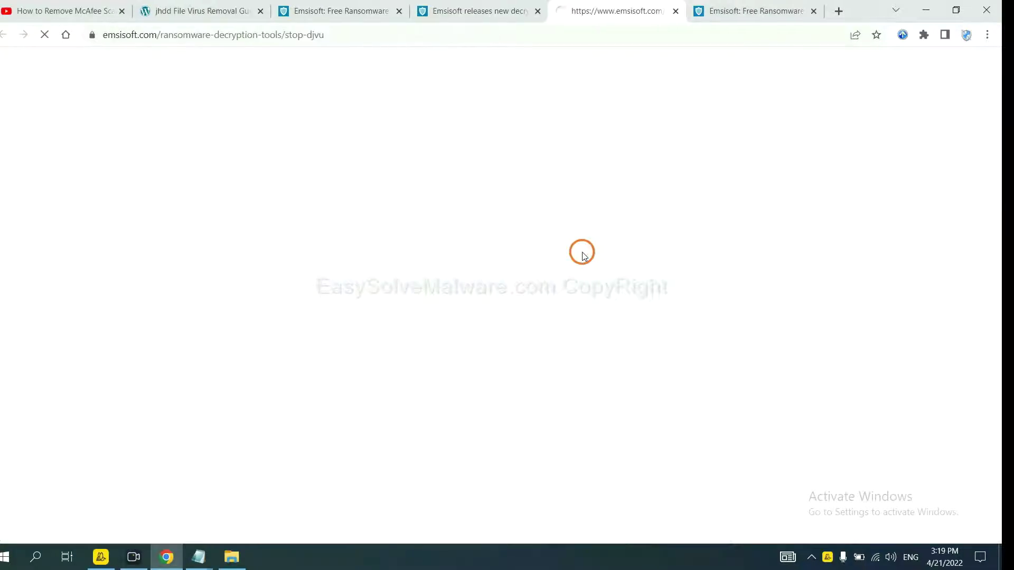
- Return to the jhdd guide tab and scroll to its No More Ransom Project option
scroll(584, 256, "down", 3)
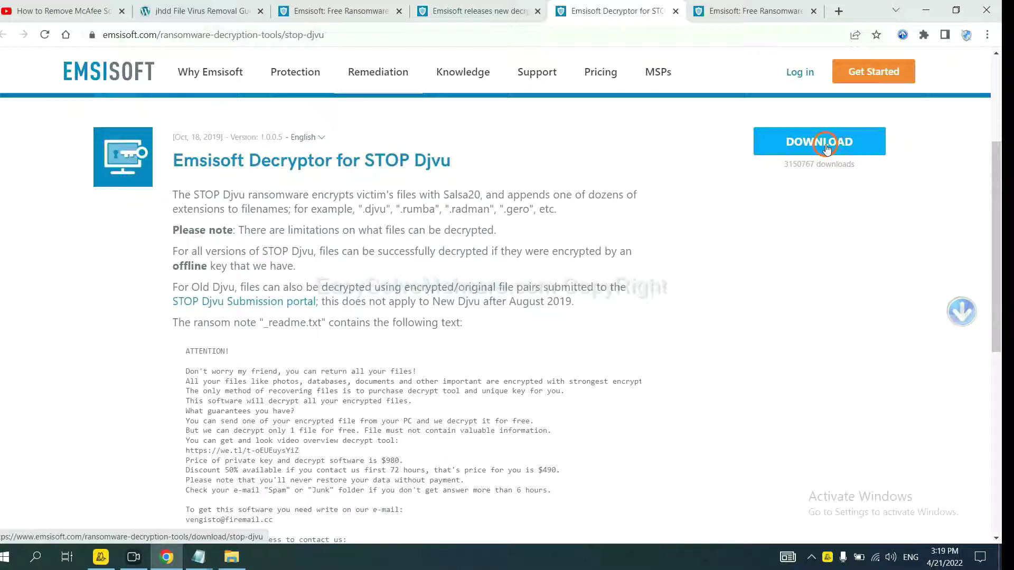
left_click(152, 10)
scroll(362, 332, "down", 5)
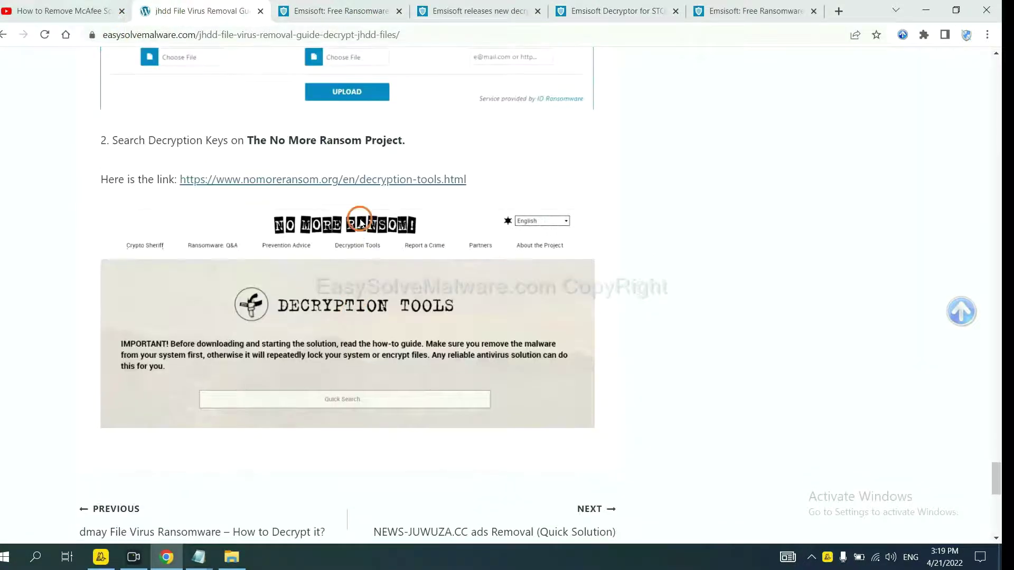
- Open No More Ransom's Decryption Tools page and filter the tool list by 'dj'
left_click(368, 180)
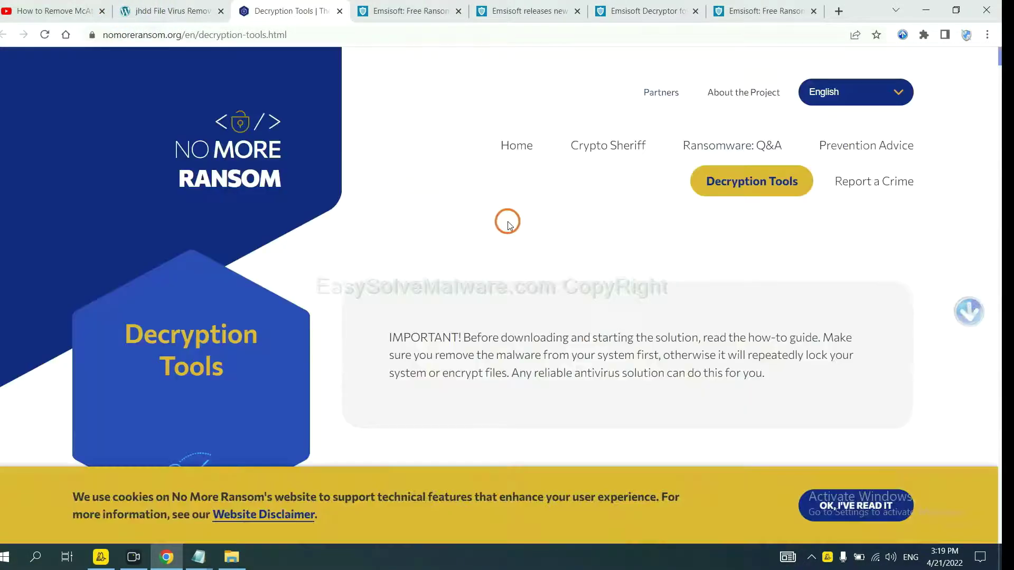
scroll(521, 232, "down", 4)
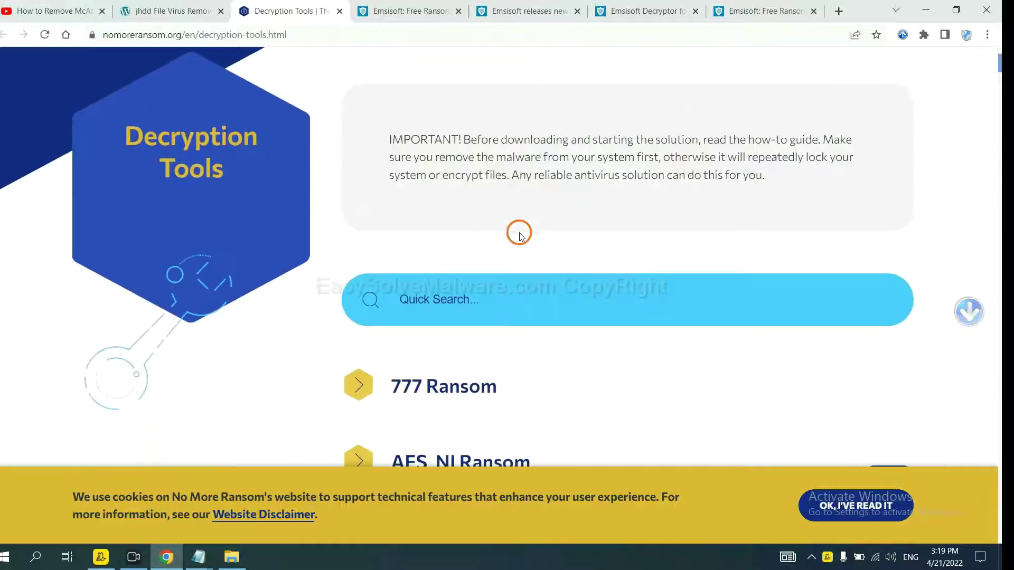
left_click(505, 309)
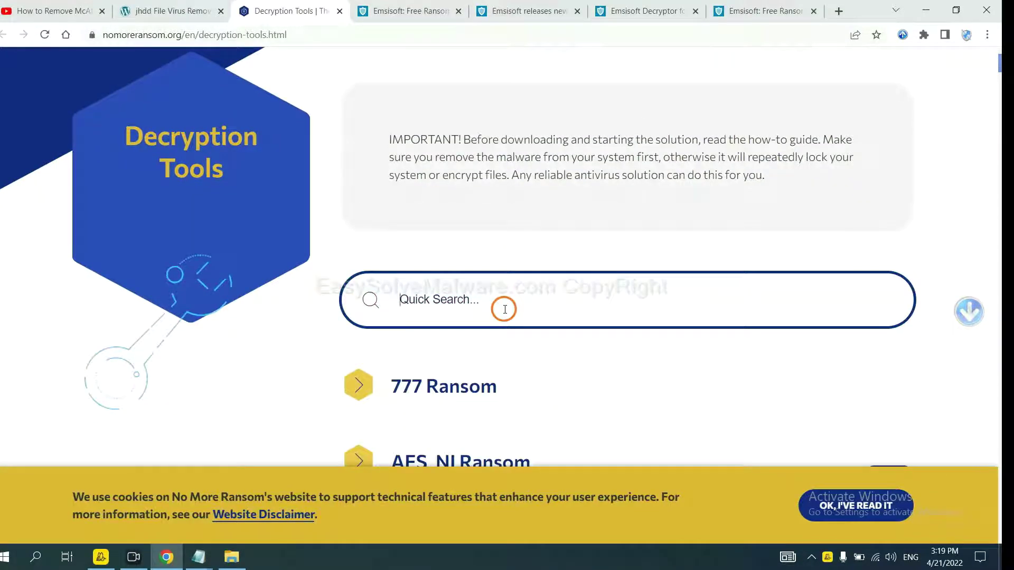
type("djvu")
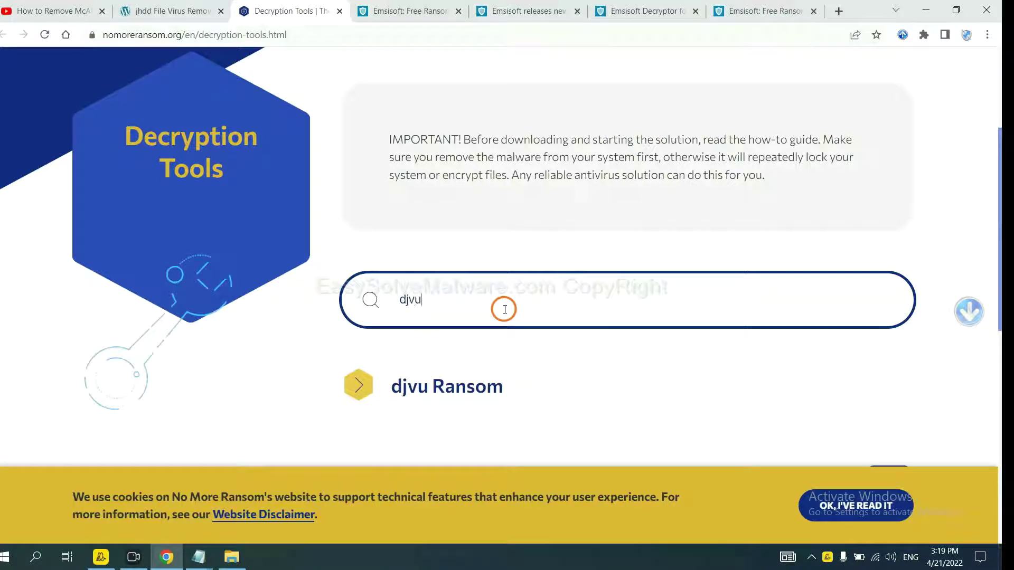
- Expand the djvu Ransom entry to reveal its Emsisoft djvu Decryptor download
scroll(475, 385, "down", 1)
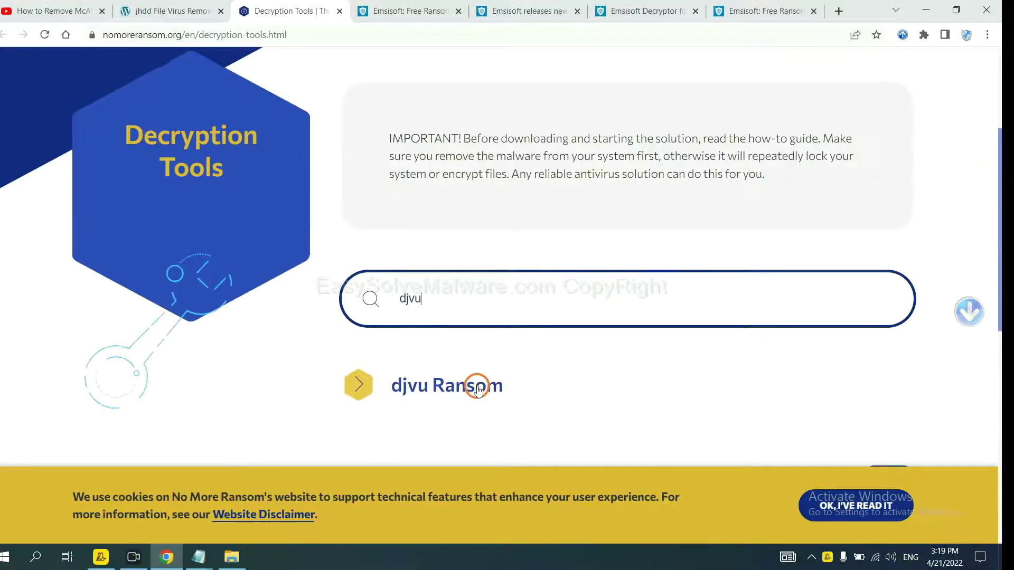
left_click(464, 324)
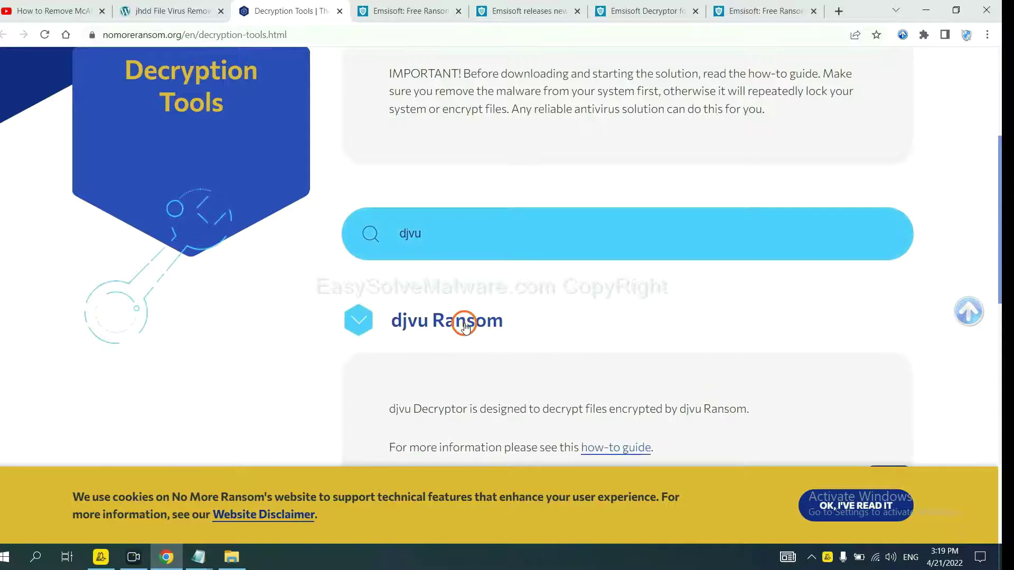
scroll(549, 353, "down", 1)
scroll(549, 349, "down", 2)
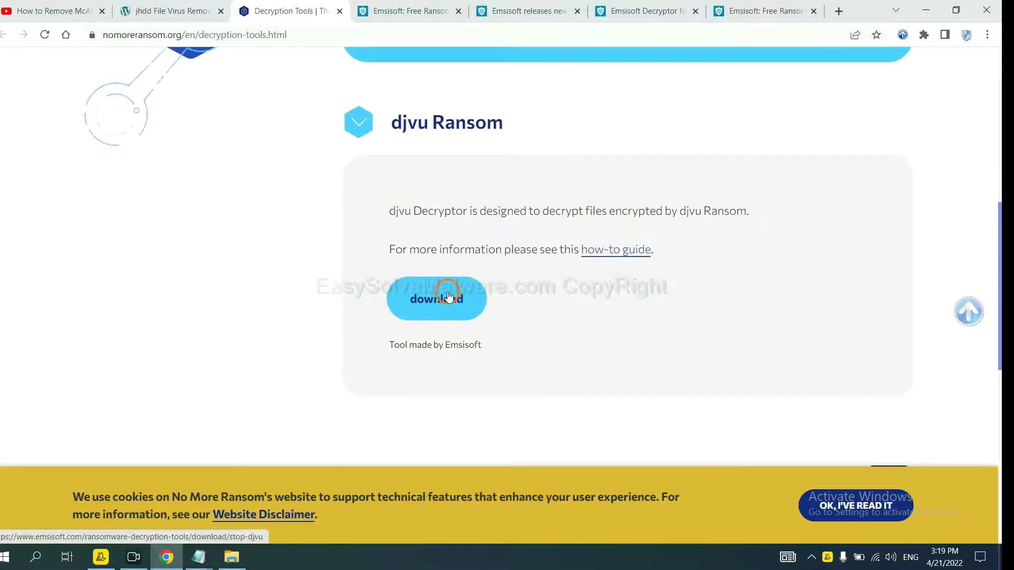